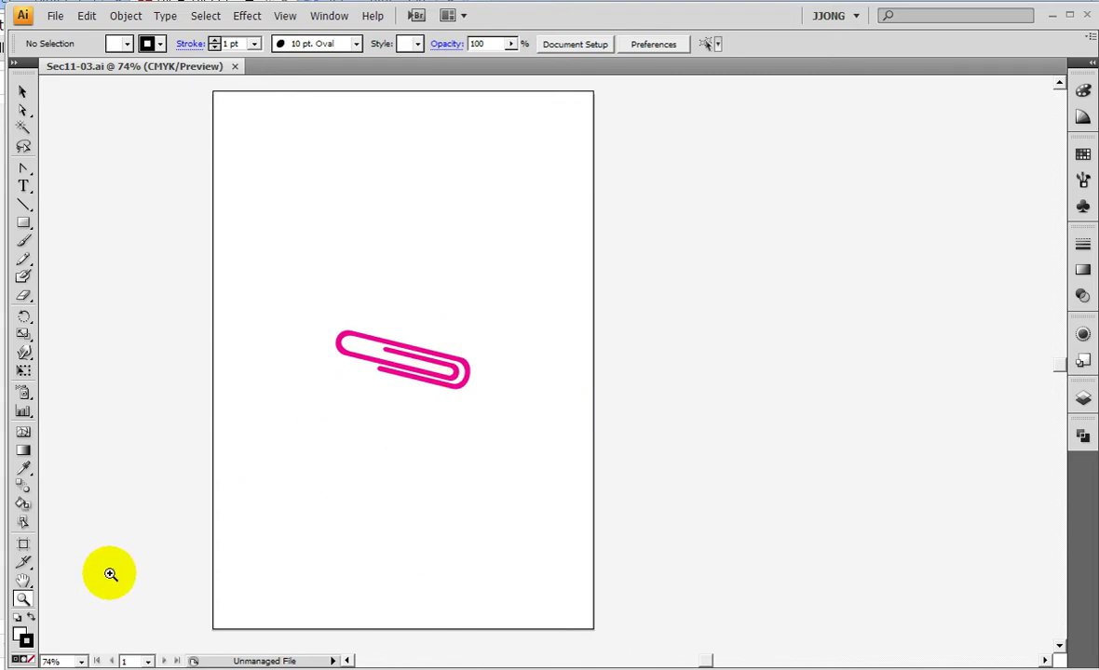
- Switch to the Artboard tool so the portrait A4 artboard's handles appear
click(26, 552)
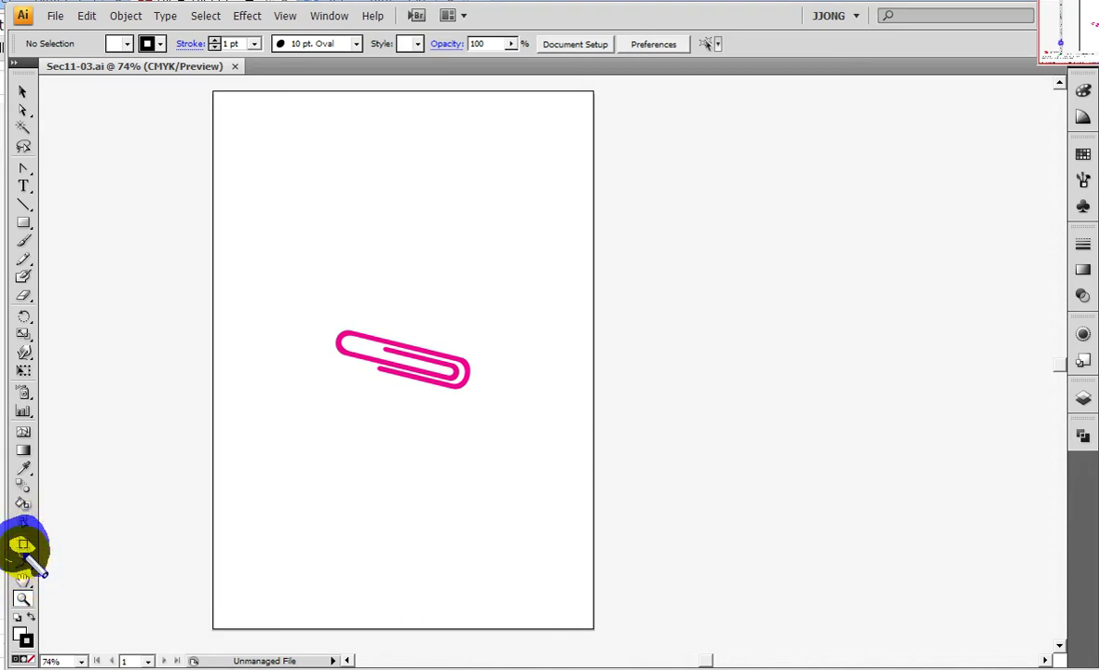
- Drag the artboard's corner and edges into a landscape 308.92 × 226.92 mm format
click(24, 545)
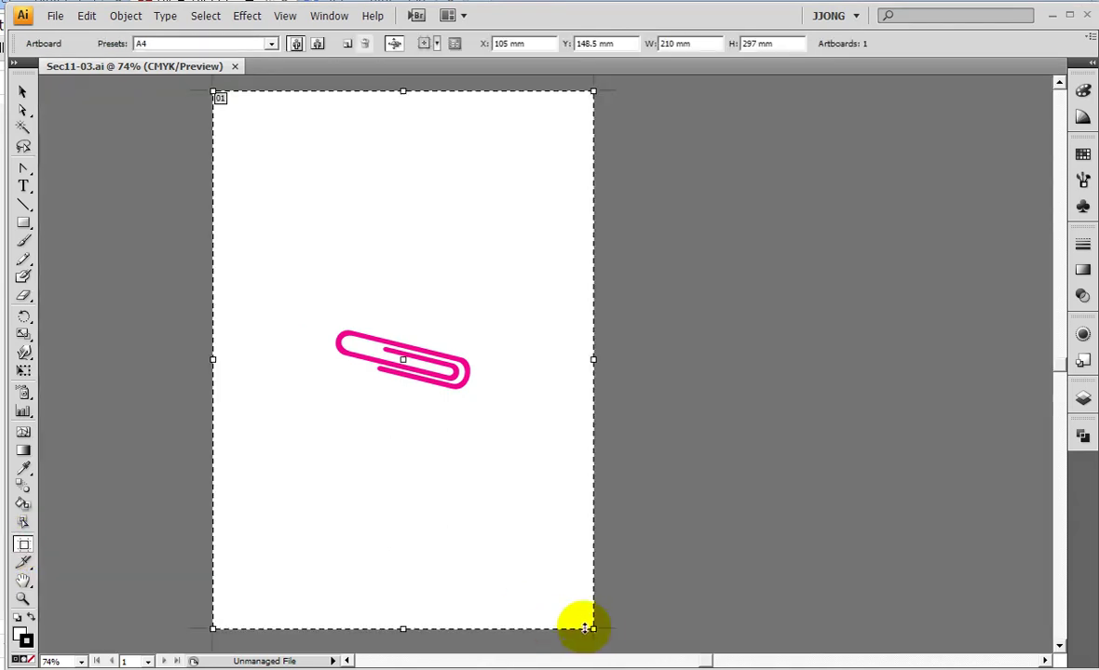
mouse_move(592, 628)
mouse_down()
mouse_move(643, 563)
mouse_move(791, 528)
mouse_up()
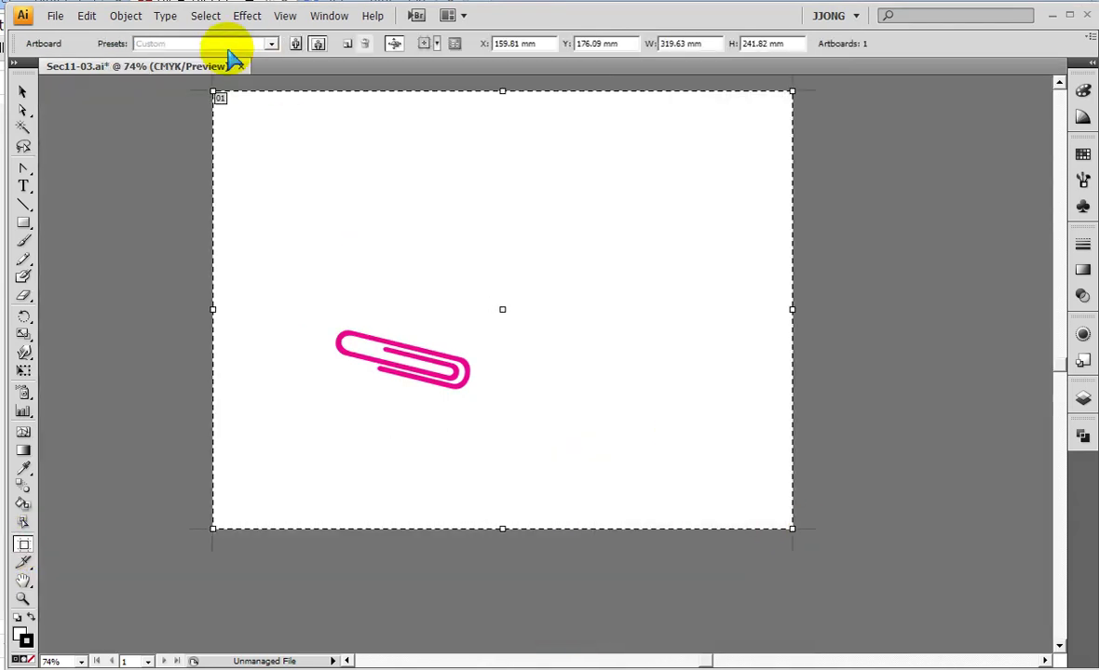
mouse_move(213, 92)
mouse_down()
mouse_move(201, 143)
mouse_move(211, 118)
mouse_up()
drag(791, 323, 770, 323)
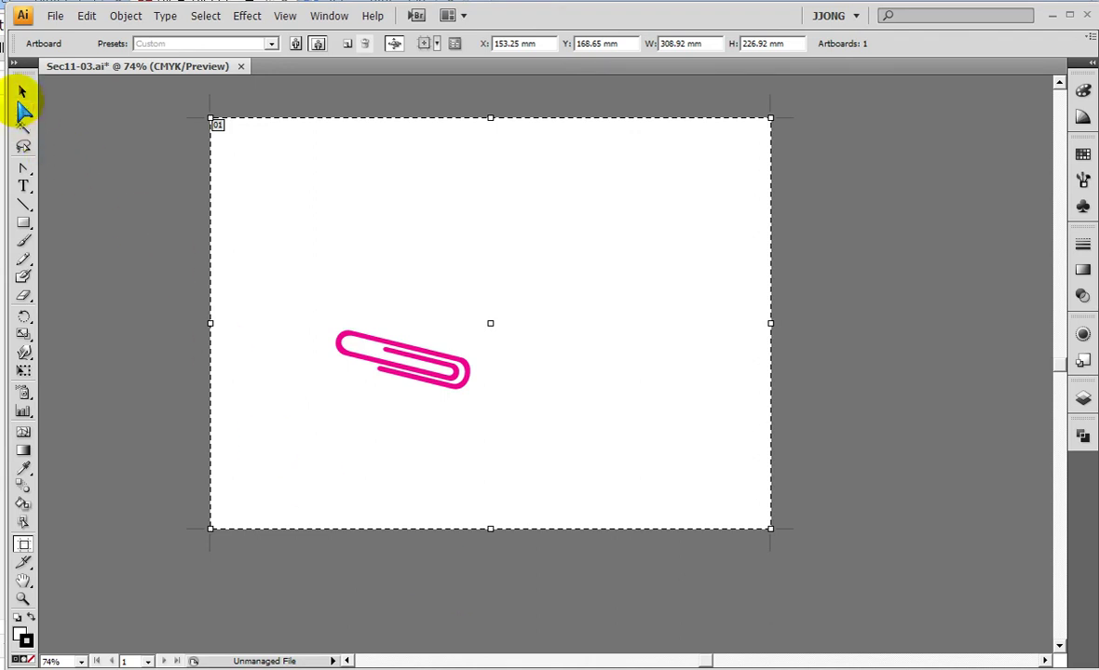
click(23, 93)
drag(47, 112, 26, 119)
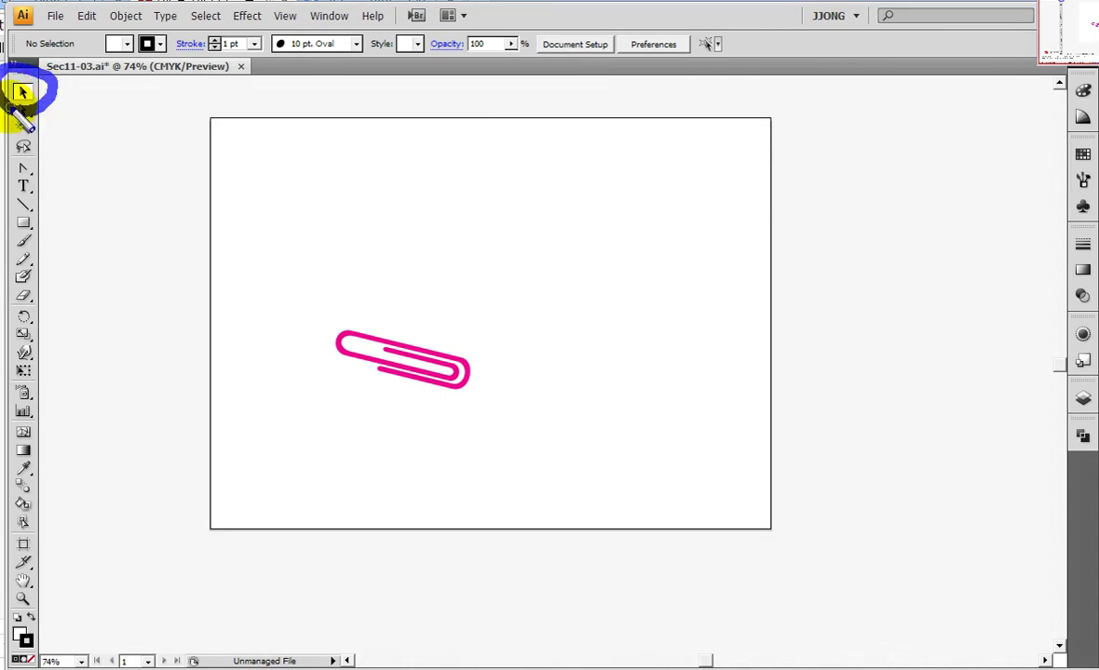
- Move the pink clip higher and place a steeply rotated copy at lower left
key(Escape)
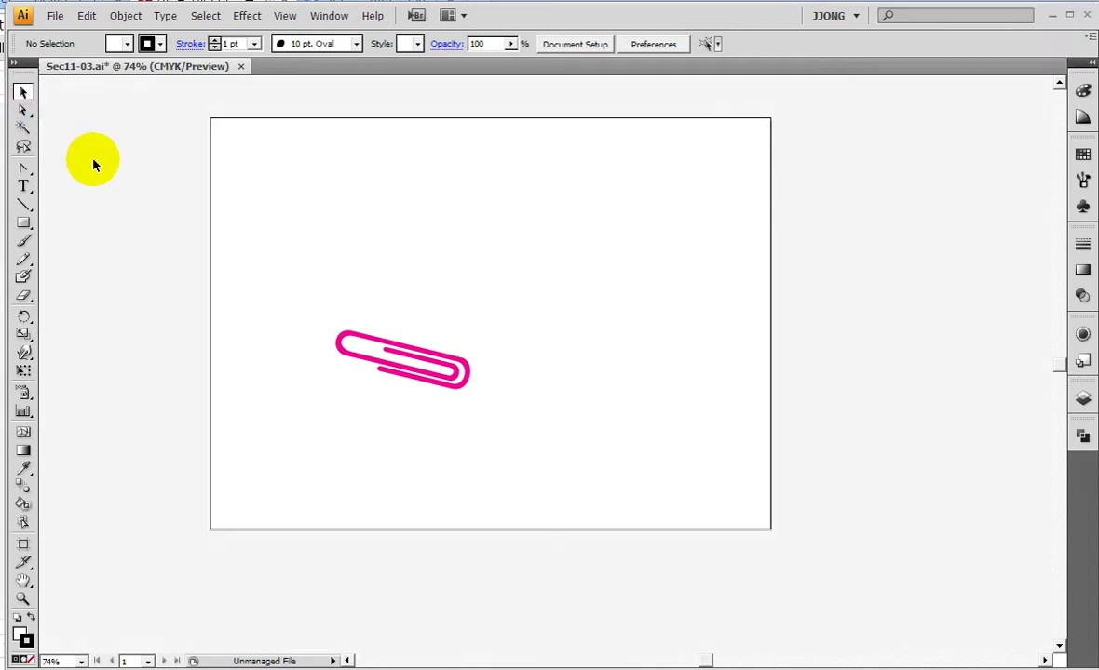
drag(402, 374, 393, 249)
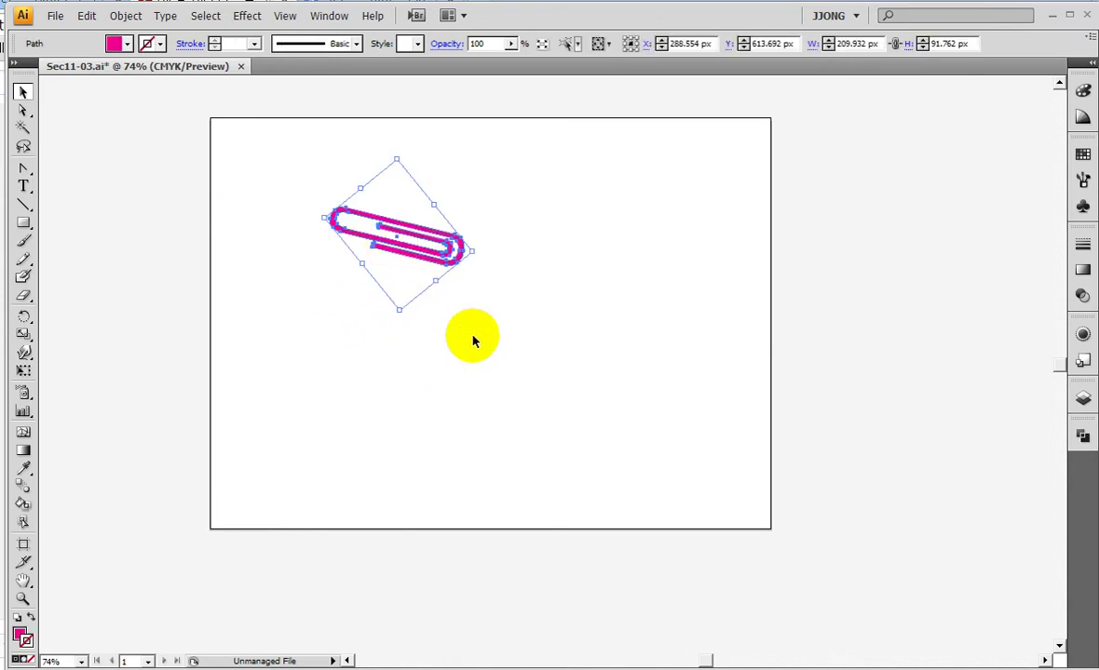
drag(424, 255, 364, 383)
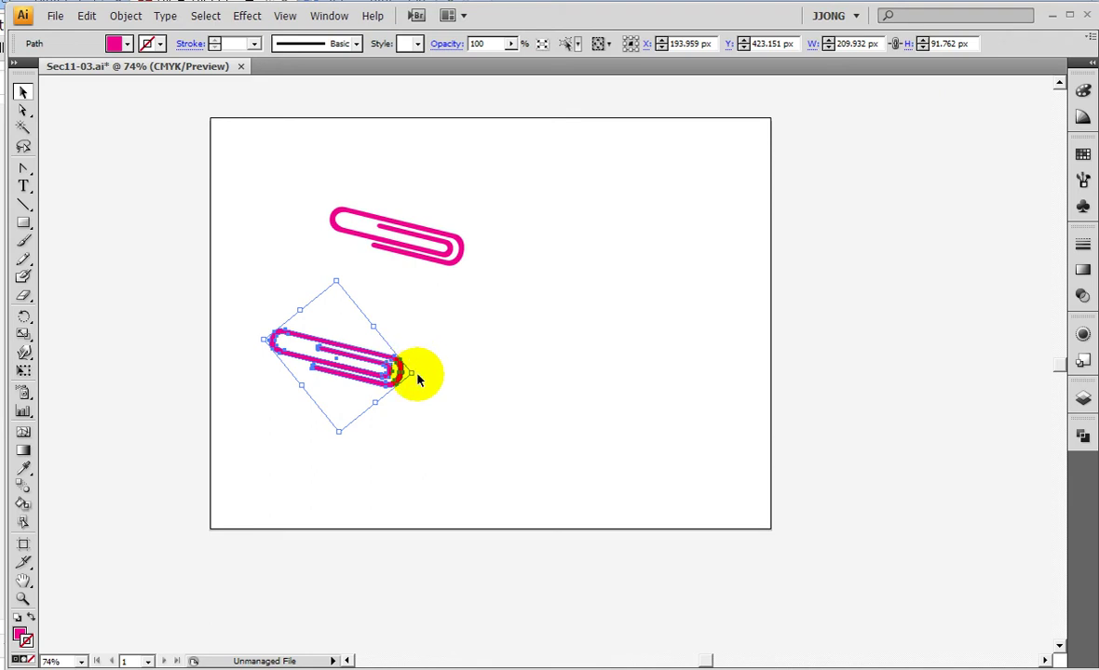
mouse_move(410, 365)
mouse_down()
mouse_move(415, 411)
mouse_move(295, 450)
mouse_move(287, 427)
mouse_up()
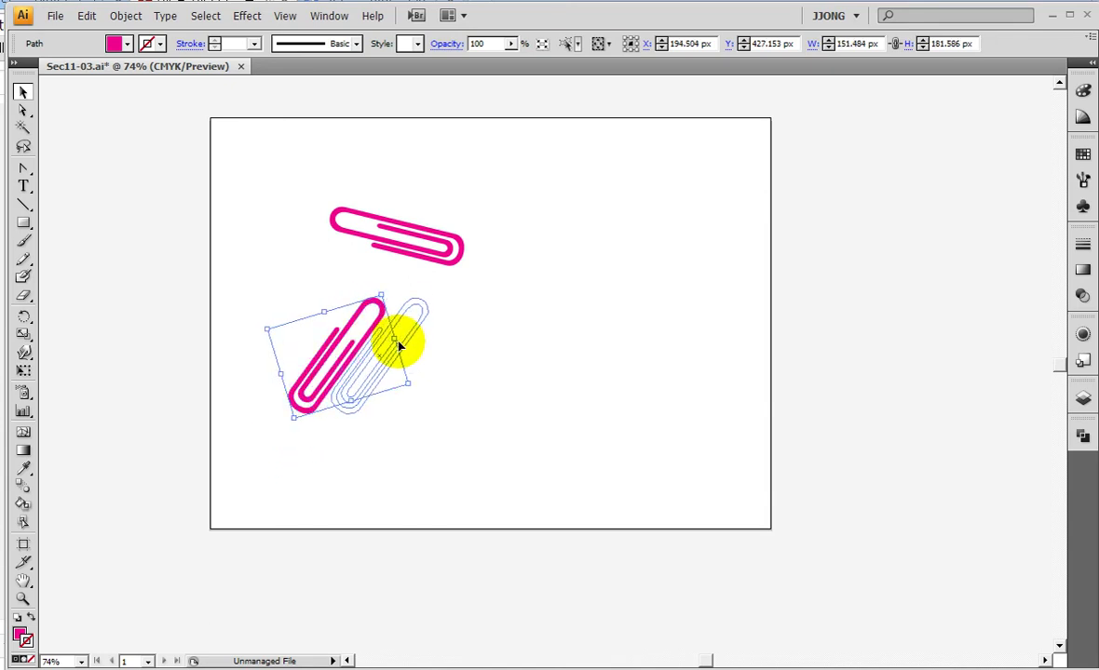
drag(376, 346, 393, 332)
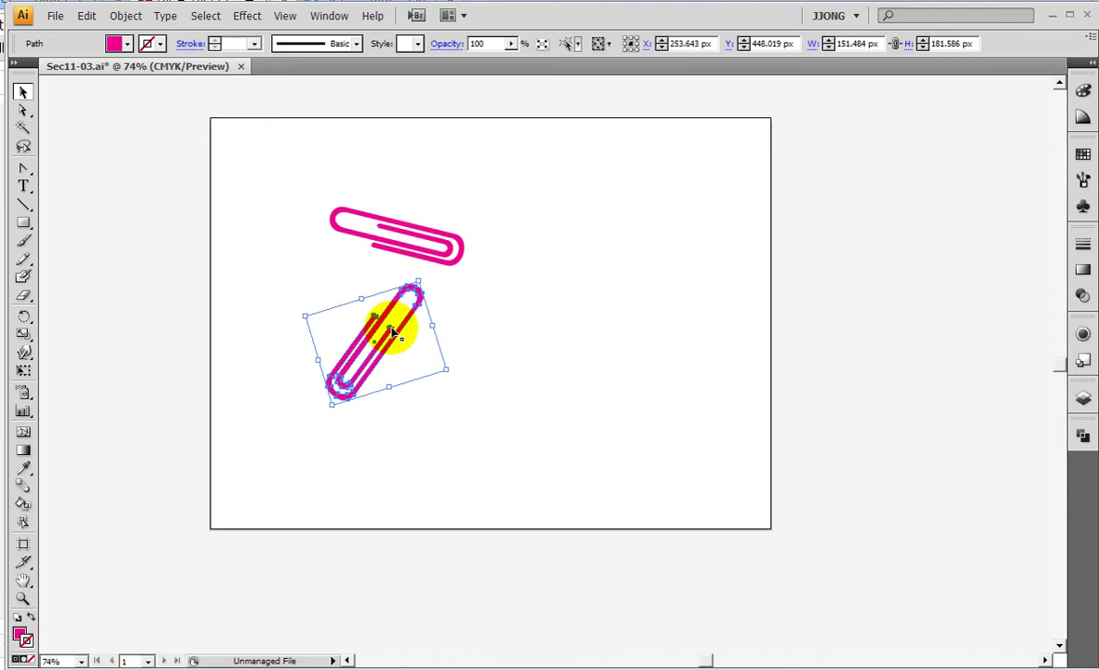
- Add a second copy at upper right, rotated more upright and nudged up-left
drag(390, 351, 554, 239)
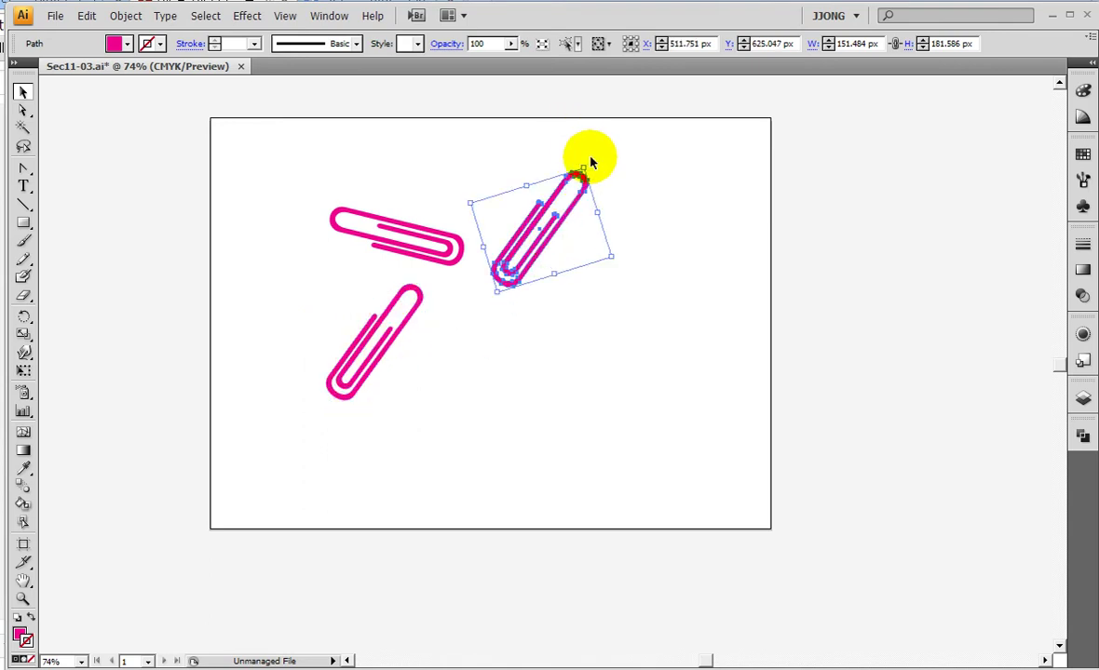
mouse_move(586, 162)
mouse_down()
mouse_move(575, 315)
mouse_move(589, 310)
mouse_up()
click(584, 306)
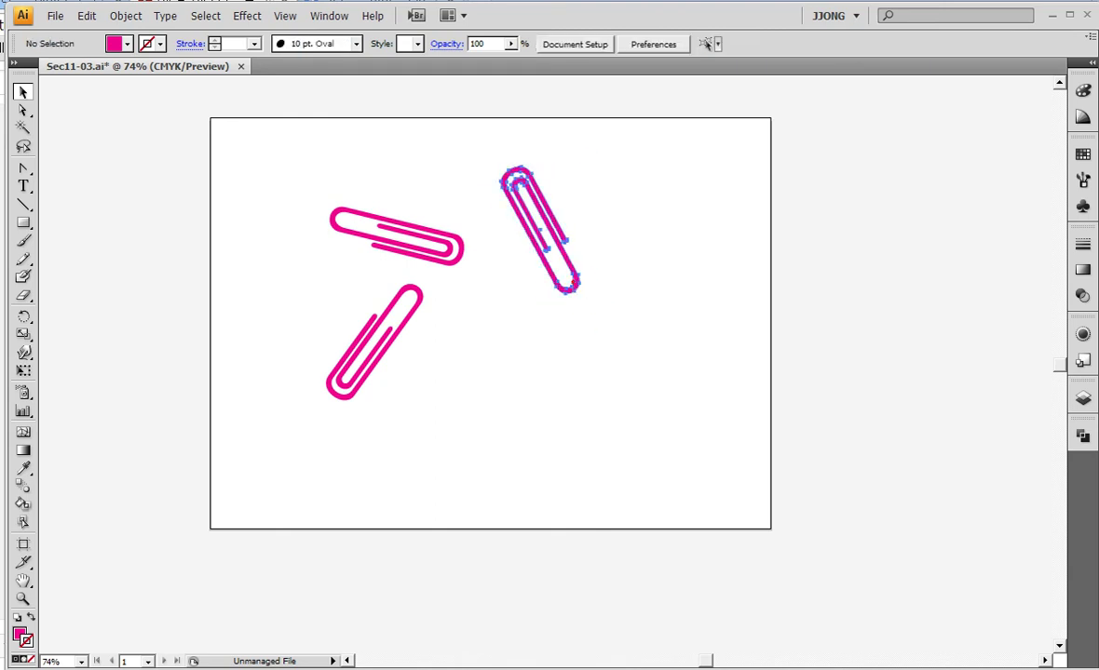
click(569, 289)
drag(571, 294, 612, 298)
key(shift+Up)
key(shift+Up)
key(shift+Left)
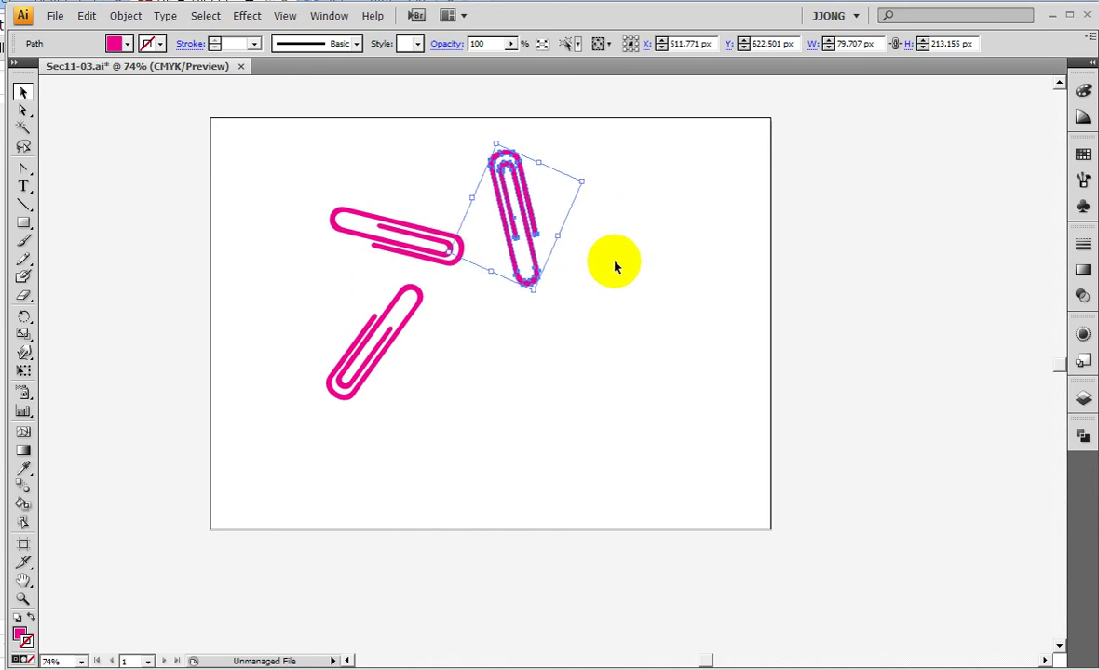
- Tilt the upright paper clip slightly counter-clockwise and nudge it up-left
click(1083, 90)
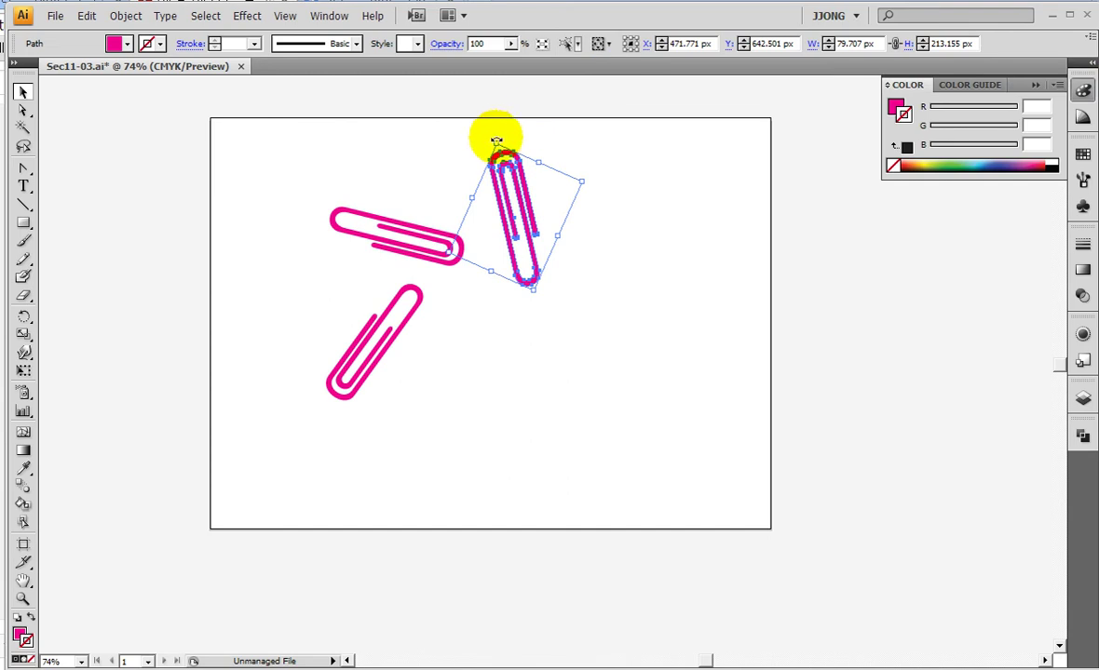
drag(500, 138, 488, 140)
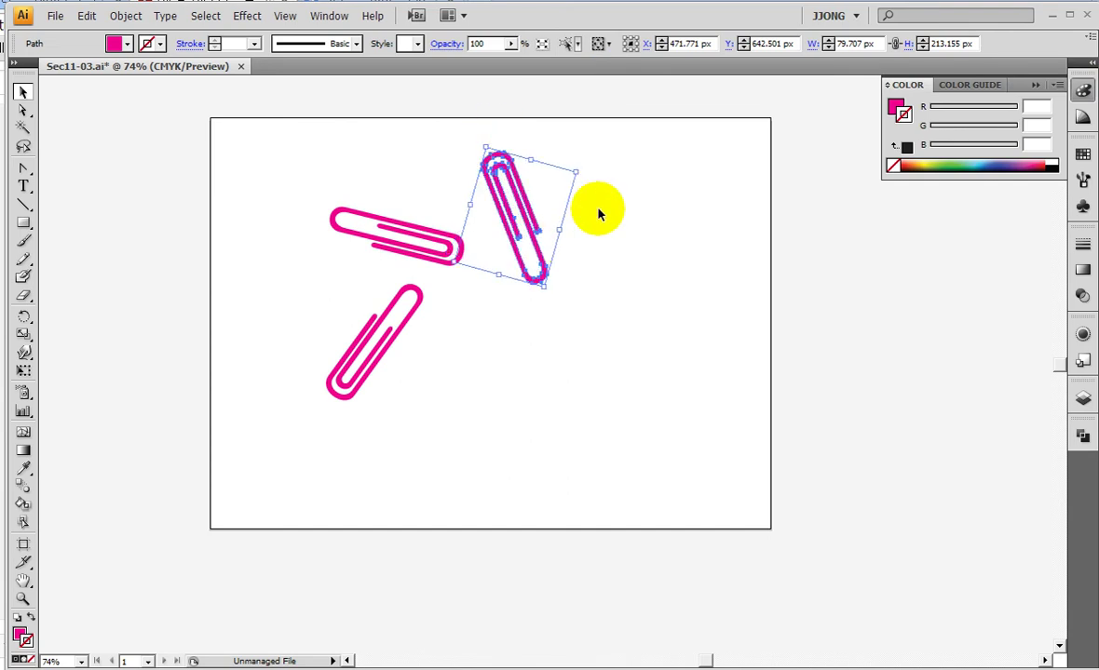
key(shift+Up)
key(shift+Up)
key(shift+Left)
key(shift+Left)
- Fill the upright clip orange (R 250, G 176, B 0) and place a copy lower right
mouse_move(892, 108)
mouse_down()
mouse_move(849, 131)
mouse_move(889, 119)
mouse_up()
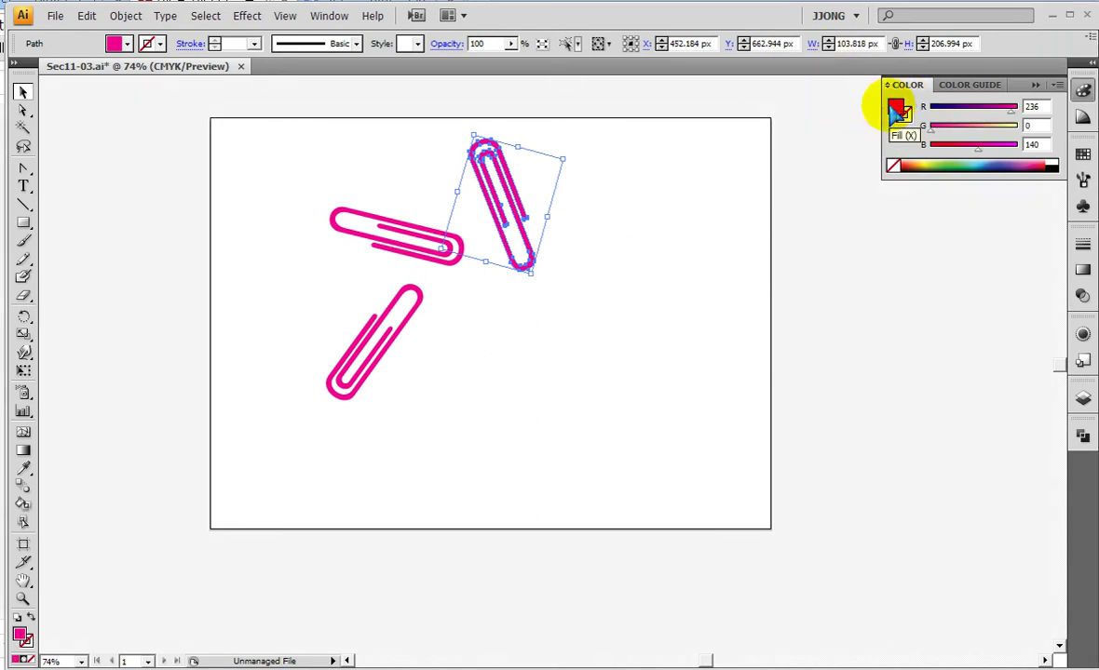
click(961, 129)
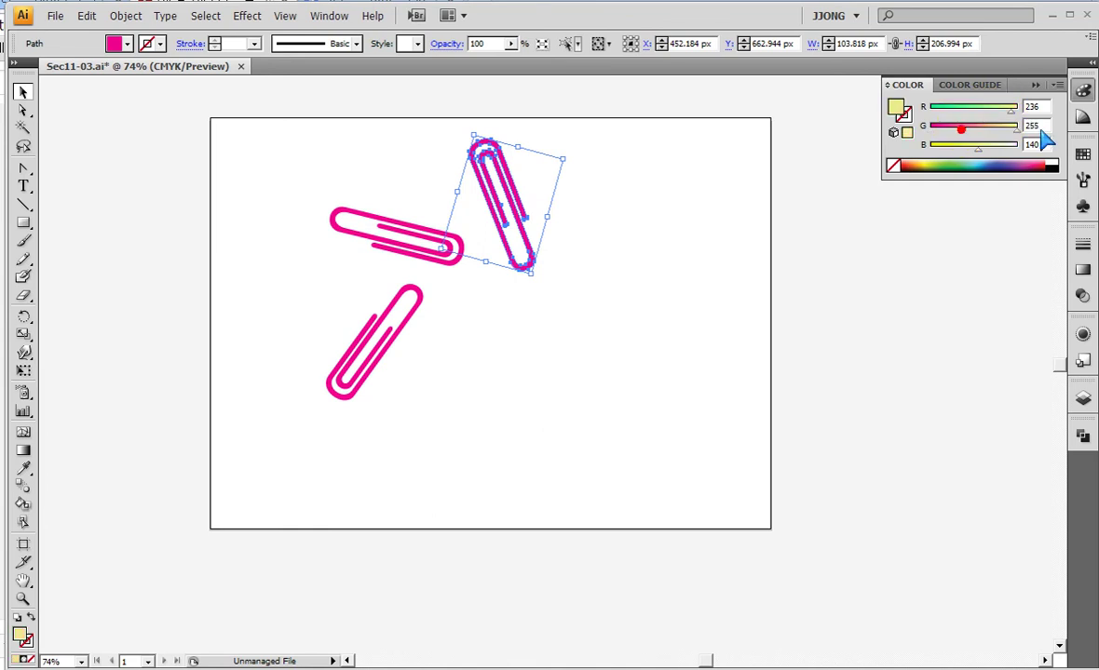
click(925, 163)
mouse_move(911, 173)
mouse_down()
mouse_move(968, 175)
mouse_move(950, 163)
mouse_up()
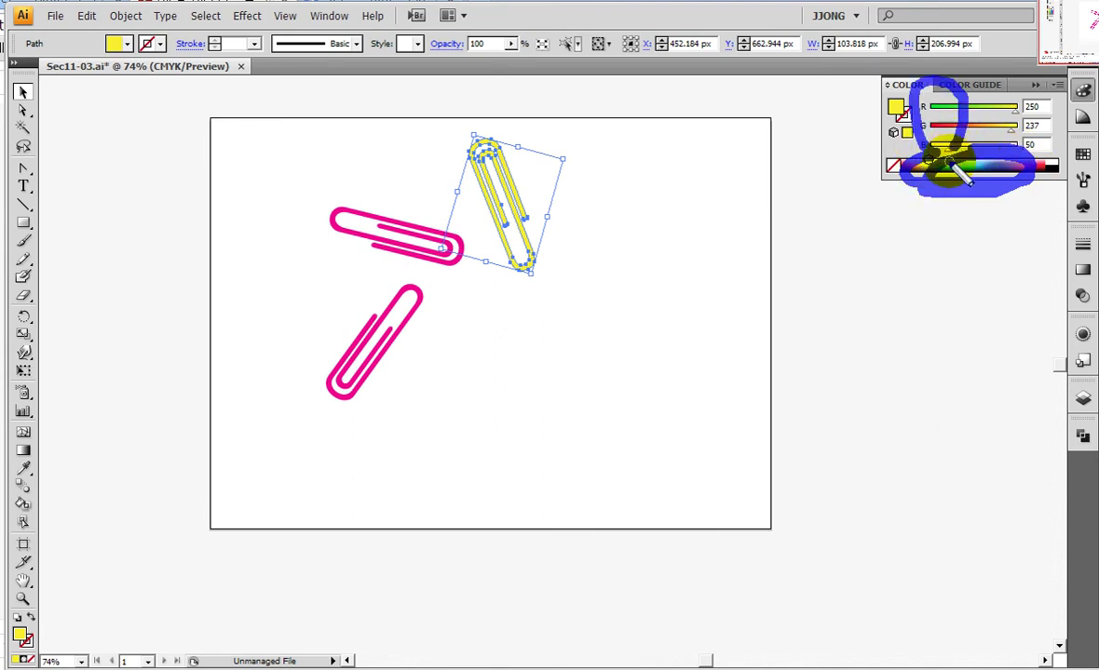
drag(946, 147, 932, 148)
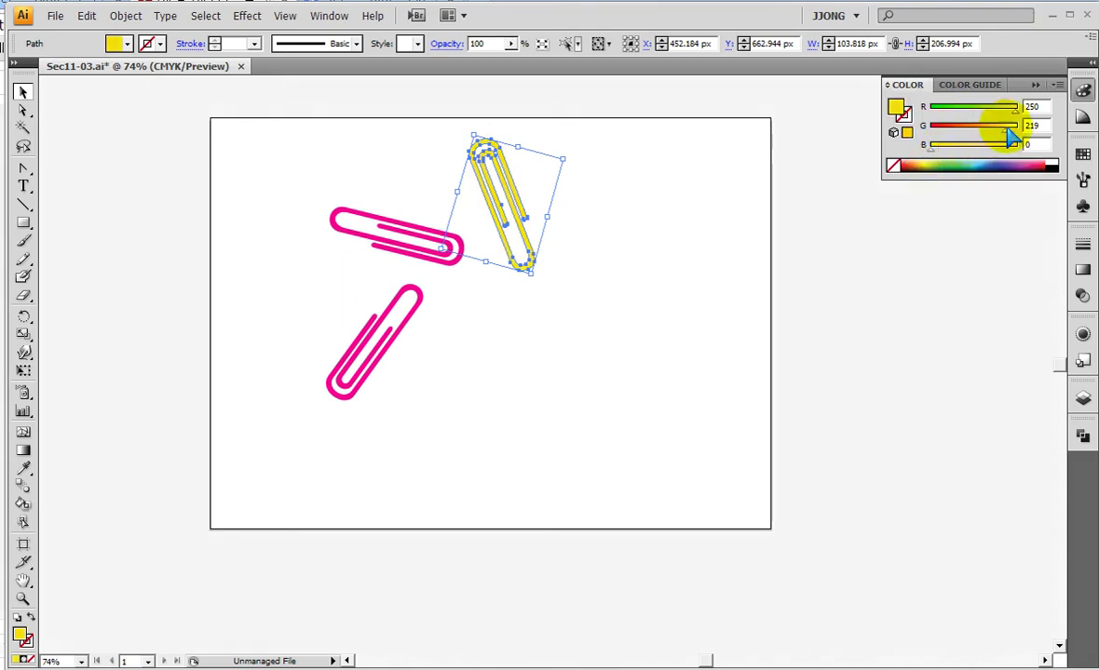
drag(1013, 131, 989, 131)
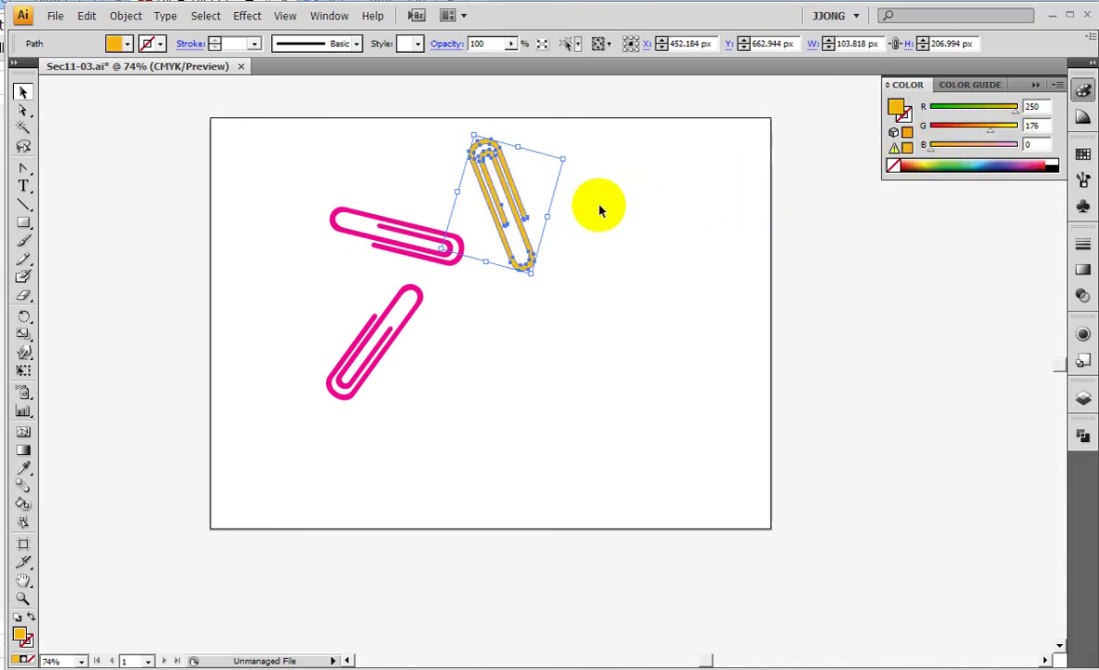
drag(515, 216, 585, 301)
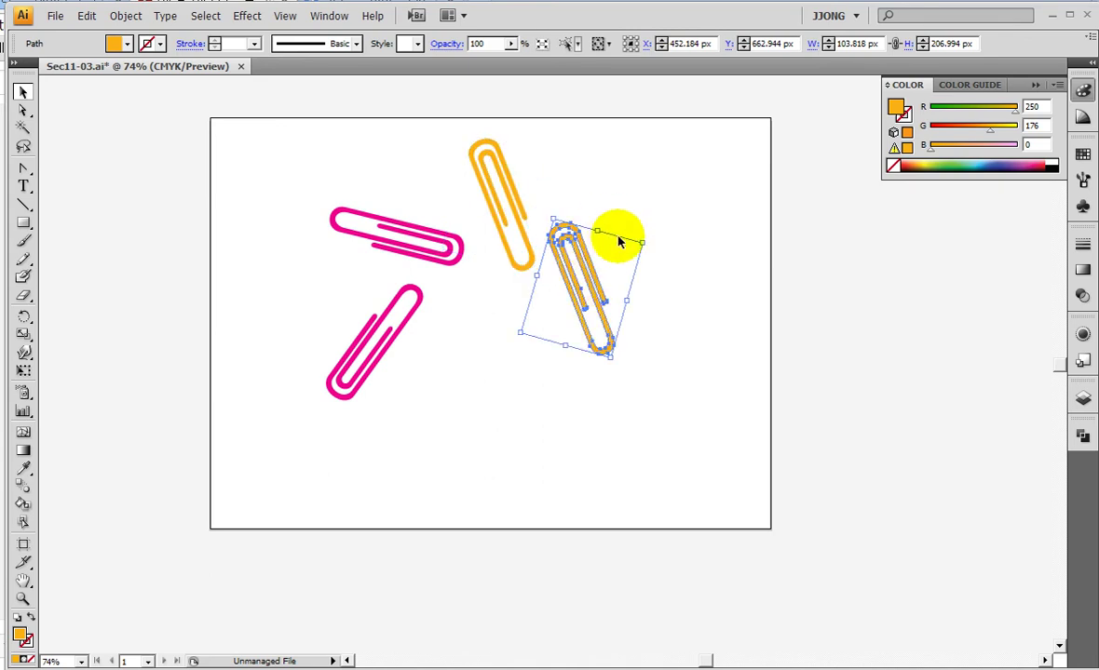
- At 100% zoom, rotate the orange copy to tilt up-right and nudge it up-left
mouse_move(551, 214)
mouse_down()
mouse_move(684, 355)
mouse_move(659, 380)
mouse_up()
drag(581, 299, 601, 266)
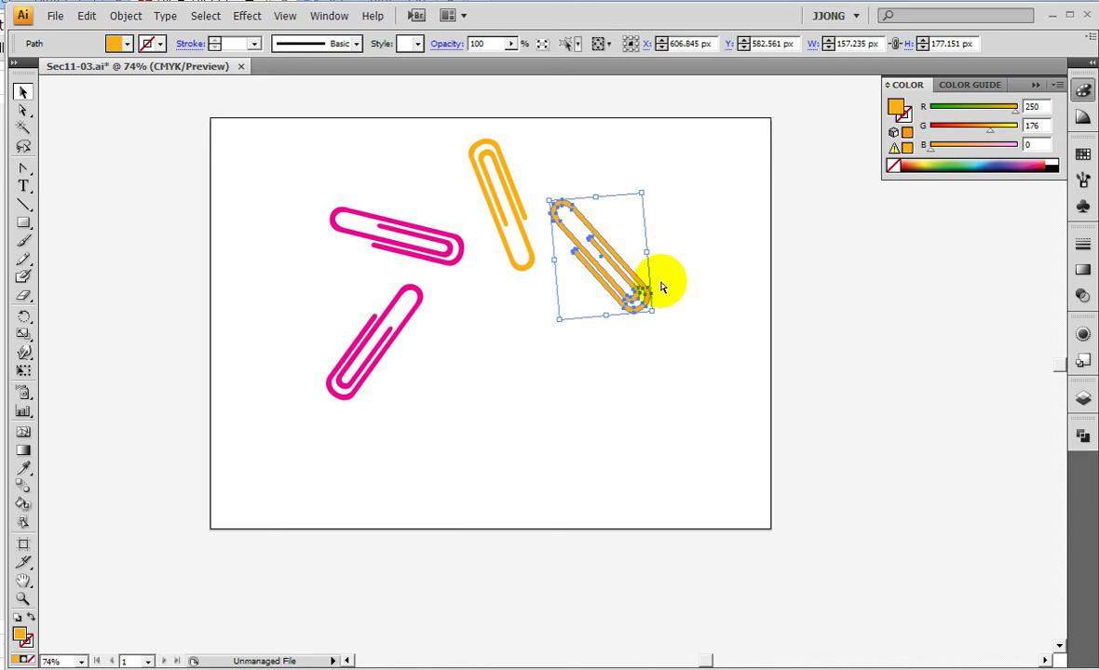
key(ctrl+1)
mouse_move(643, 279)
mouse_down()
mouse_move(706, 332)
mouse_move(574, 529)
mouse_up()
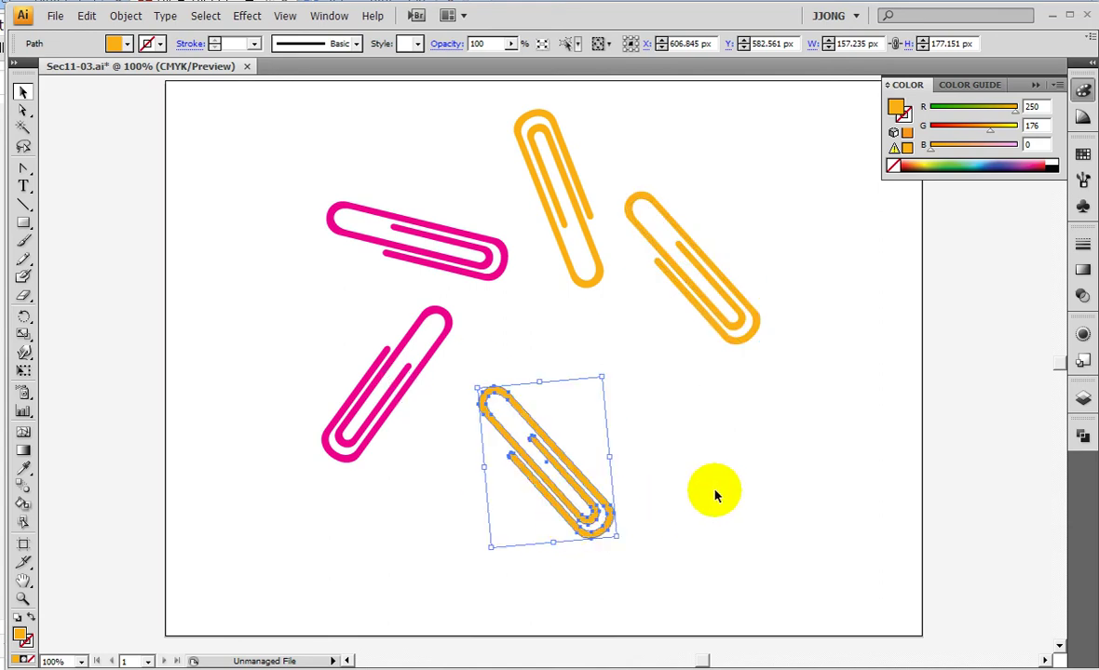
drag(601, 371, 675, 484)
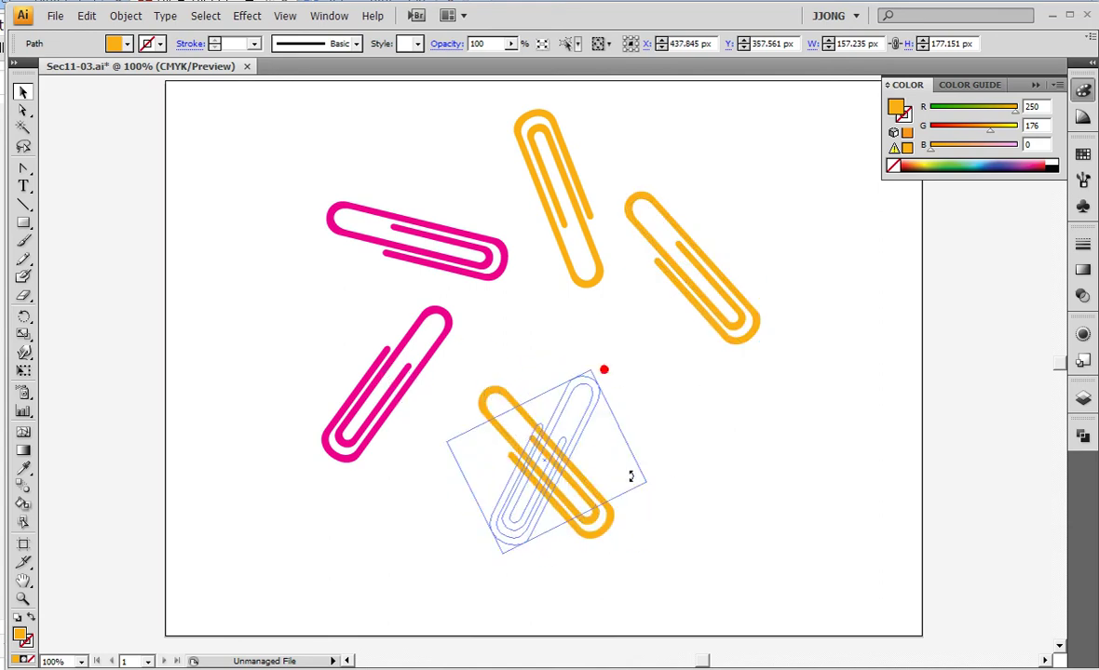
key(shift+Left)
key(shift+Left)
key(shift+Up)
key(shift+Up)
key(shift+Up)
key(shift+Left)
key(shift+Left)
key(shift+Left)
key(shift+Left)
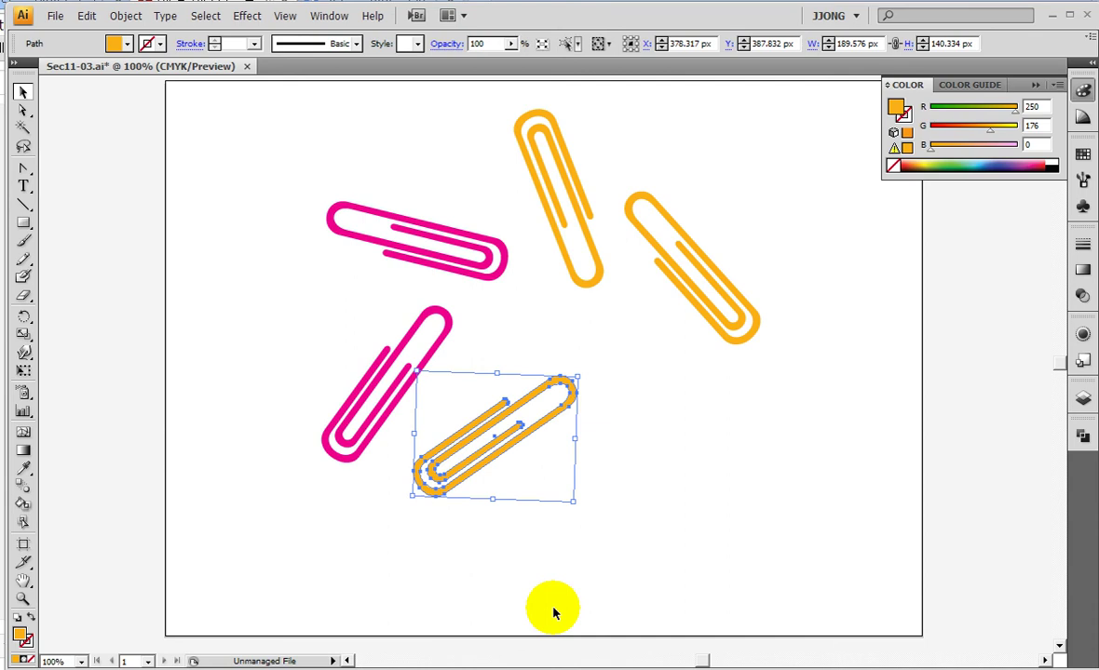
- Add a horizontal copy on the right and colour it lime green (R 99, G 255, B 0)
drag(498, 459, 674, 446)
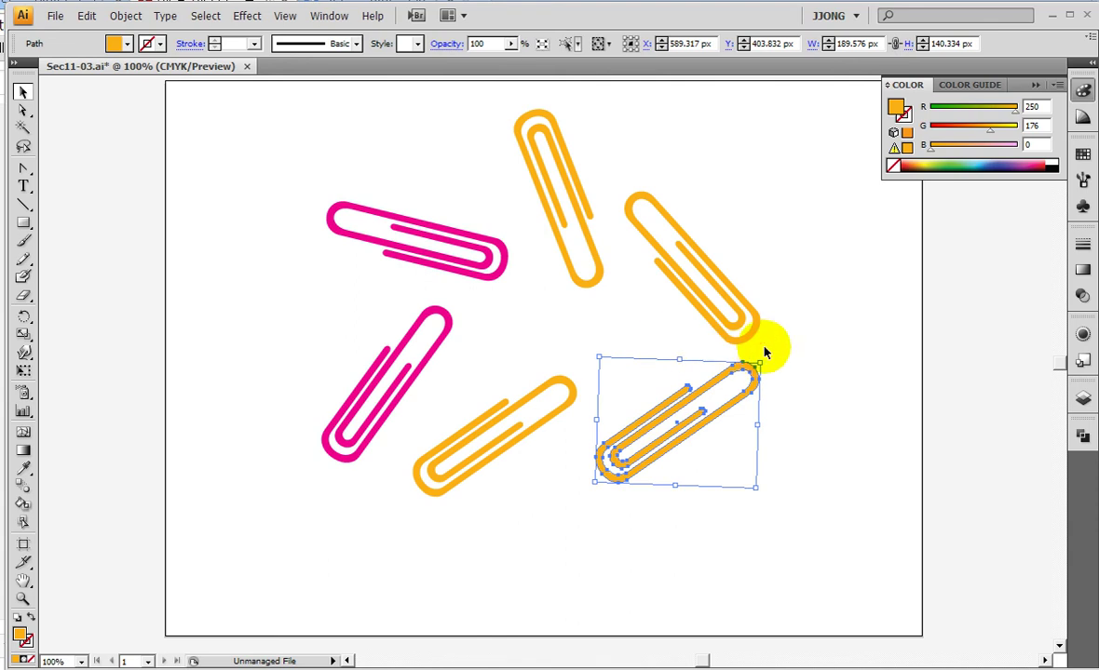
drag(757, 358, 778, 415)
drag(662, 449, 670, 406)
mouse_move(1013, 111)
mouse_down()
mouse_move(942, 112)
mouse_move(1010, 127)
mouse_up()
drag(933, 106, 937, 109)
drag(1005, 127, 1016, 128)
drag(938, 110, 967, 112)
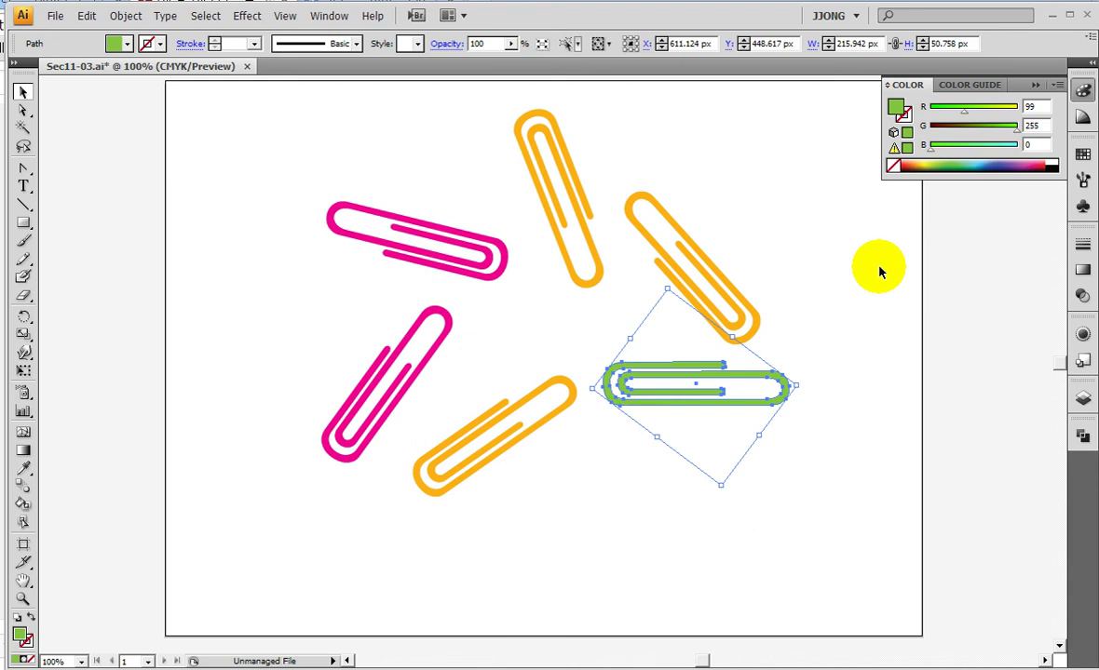
- Place a copy of the green clip below it, rotated to stand vertically
click(700, 398)
drag(701, 398, 663, 486)
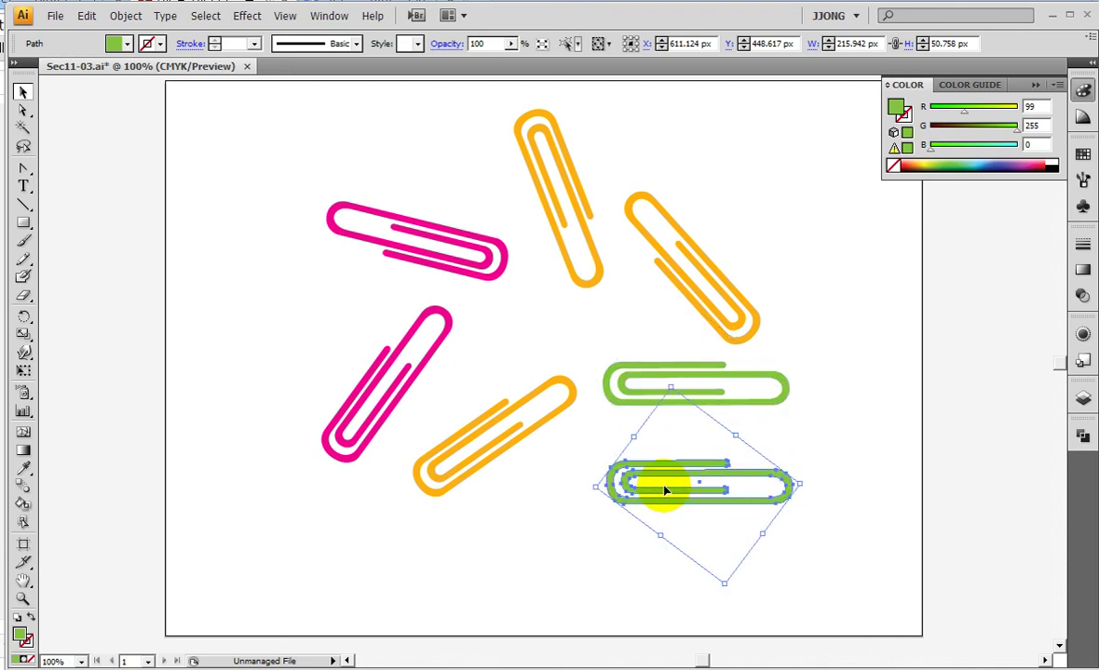
mouse_move(592, 487)
mouse_down()
mouse_move(695, 606)
mouse_move(692, 596)
mouse_up()
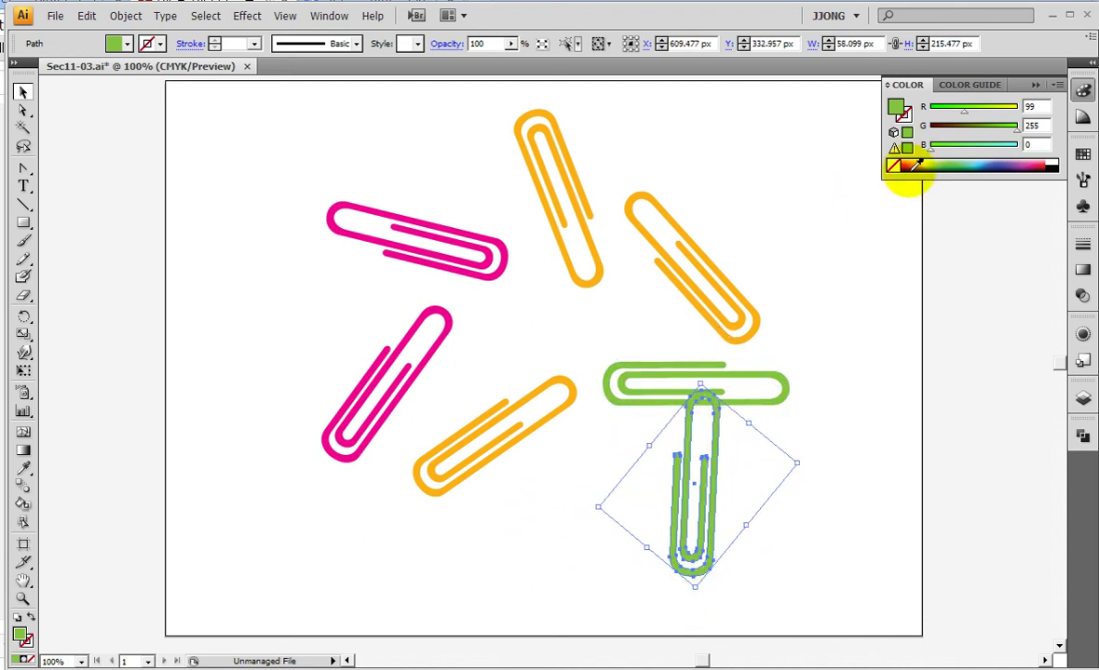
- Colour the vertical copy pure red (R 255, G 0, B 0) and move it across the green clip
click(1037, 164)
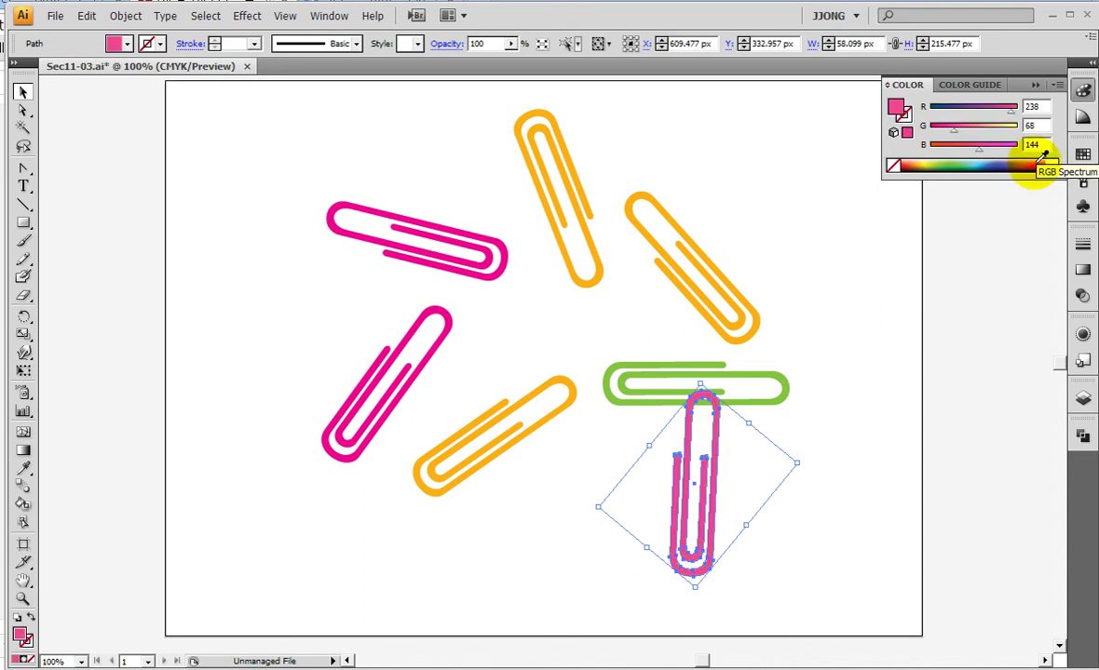
click(1049, 160)
drag(1049, 159, 1043, 162)
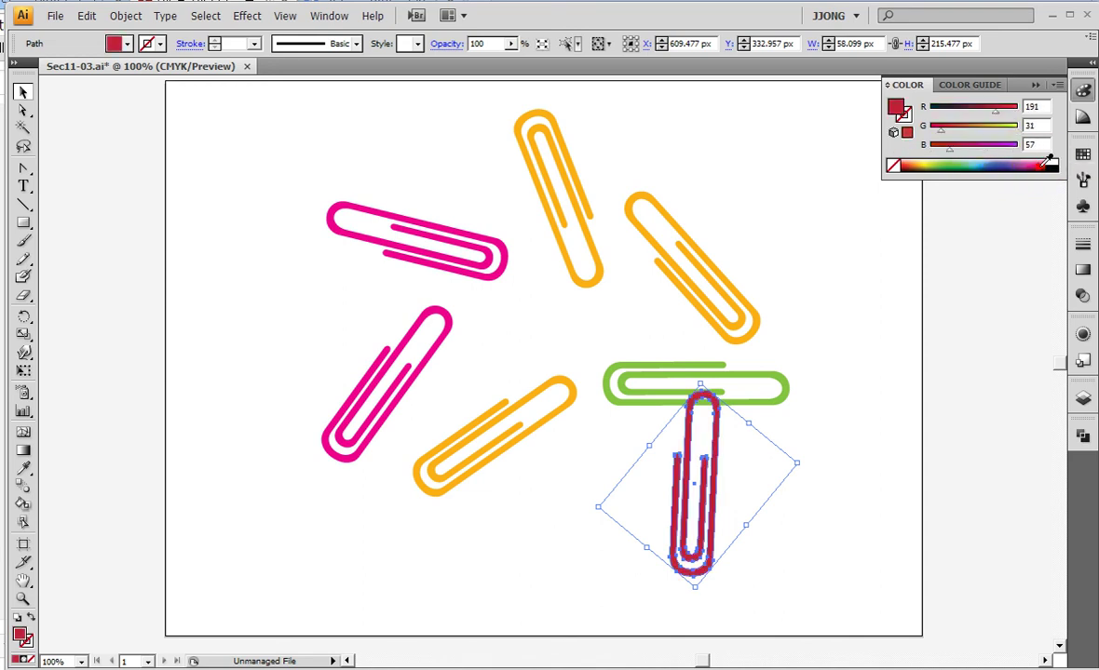
drag(1006, 108, 1019, 108)
mouse_move(941, 131)
mouse_down()
mouse_move(930, 132)
mouse_move(929, 149)
mouse_up()
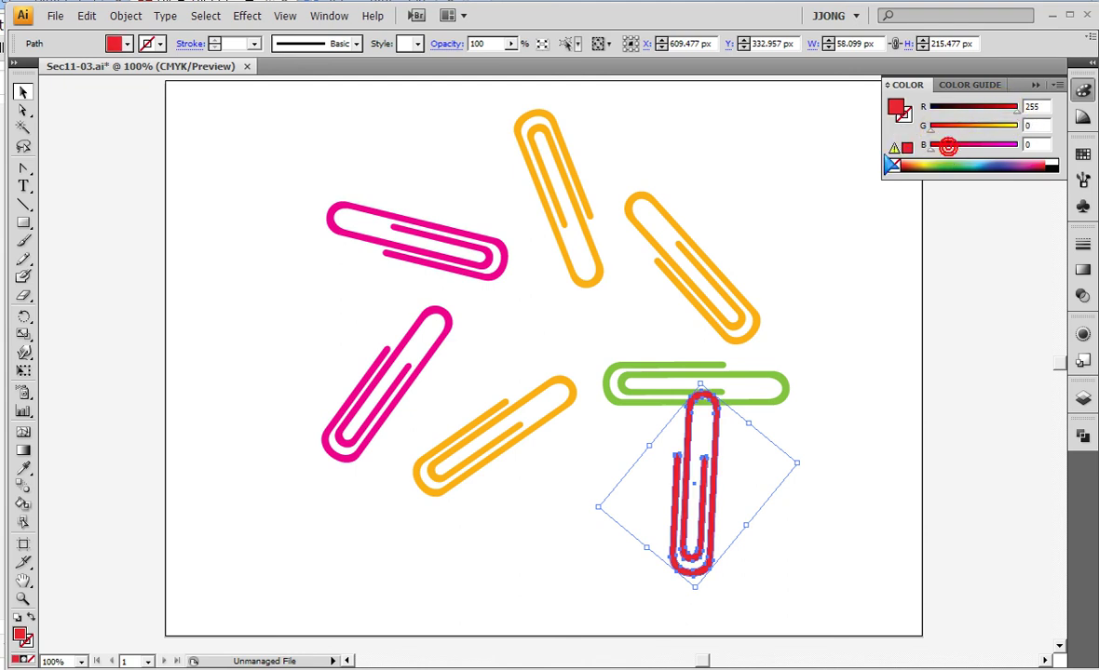
drag(711, 515, 714, 382)
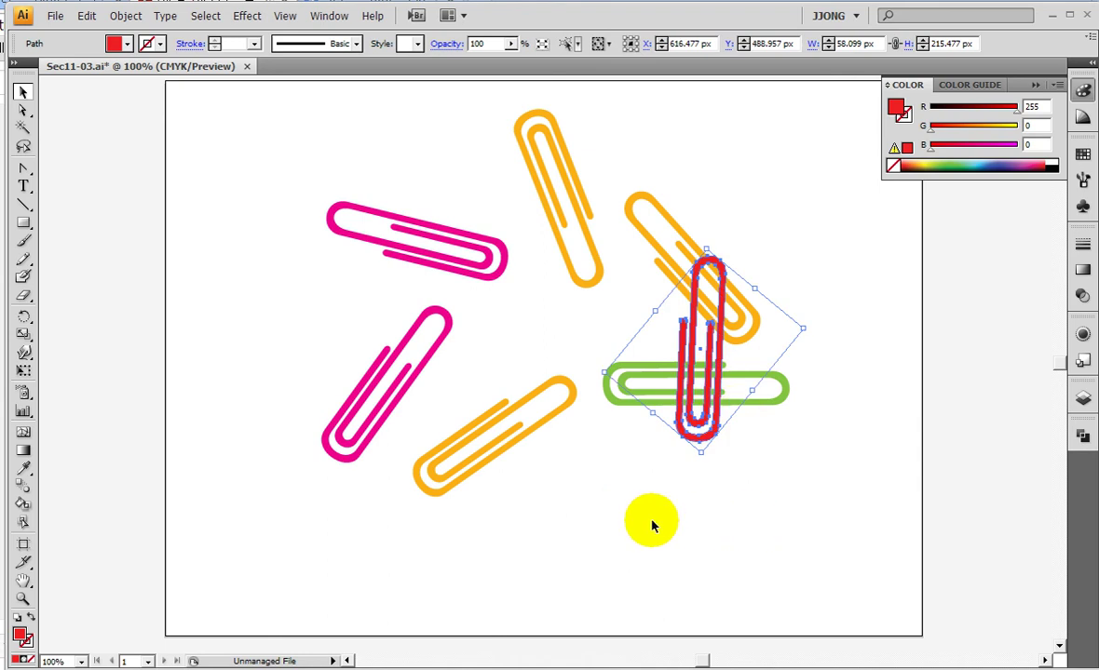
- Zoom to 245.22% on the red-and-green crossing and pan to show neighbouring clips
click(24, 600)
drag(512, 220, 803, 565)
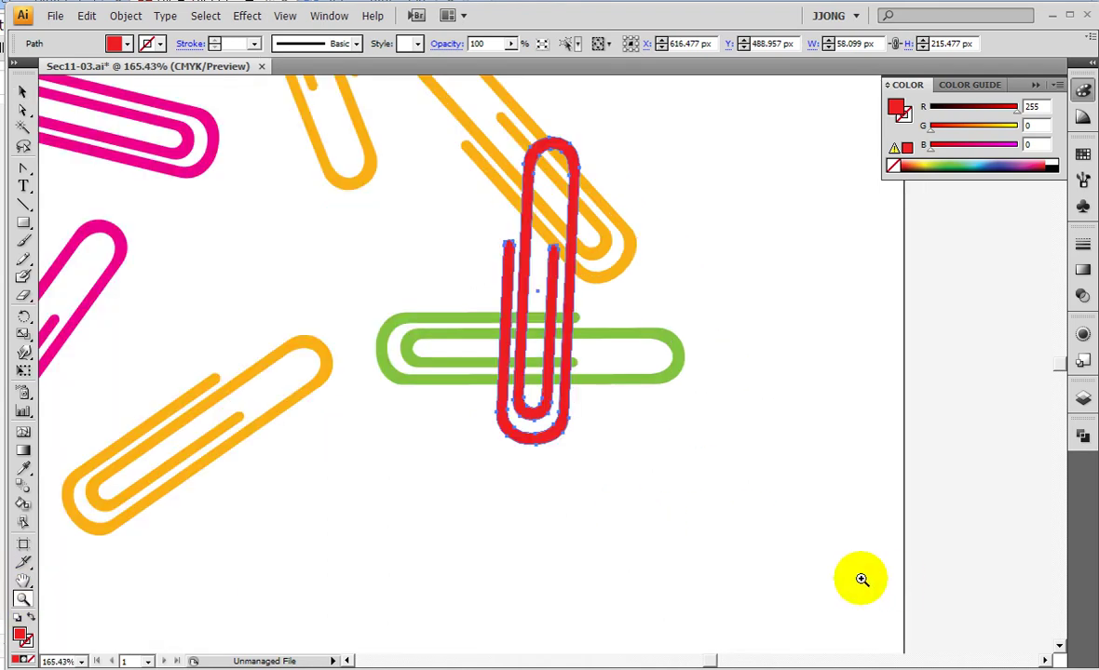
click(769, 537)
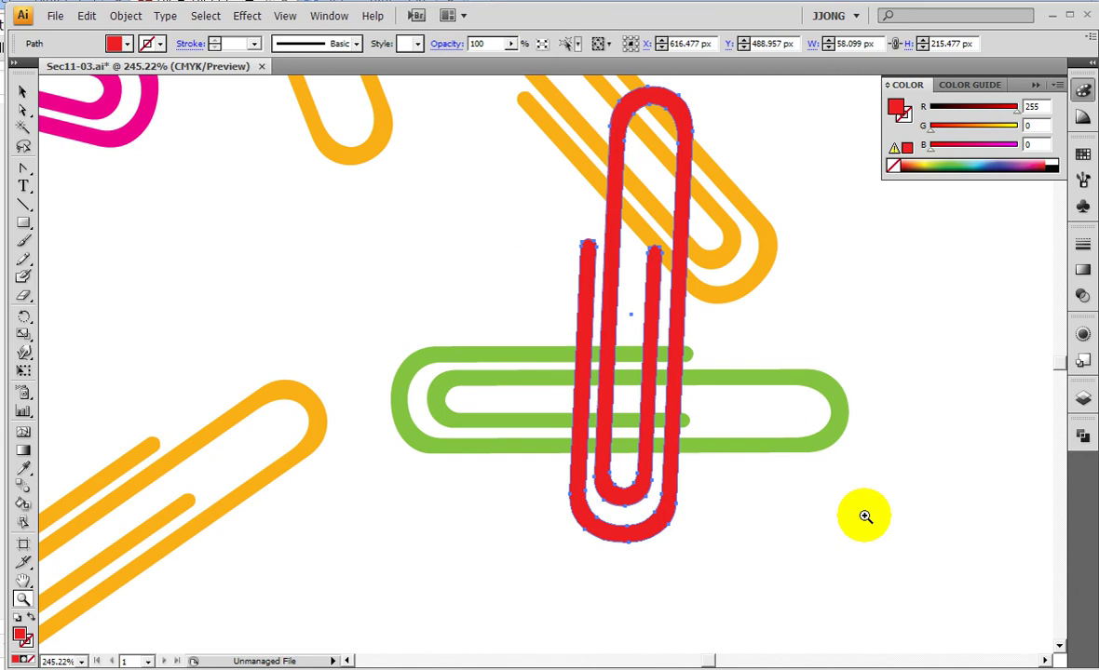
drag(444, 483, 601, 500)
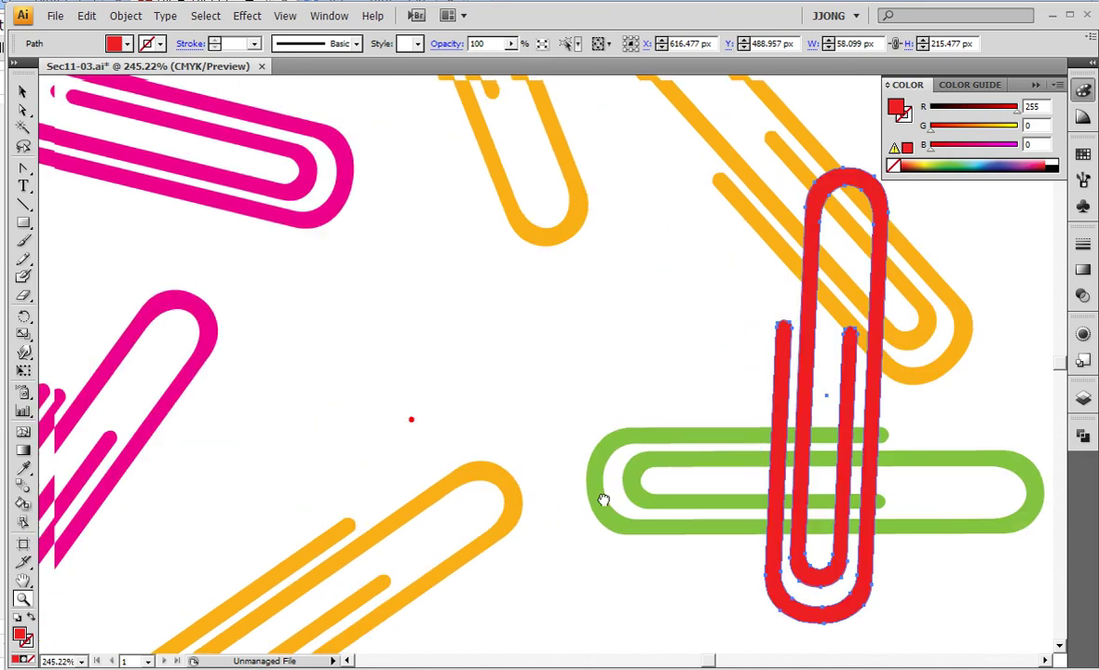
- Place an orange clip copy diagonally over the green clip and fine-tune its position across the red one
click(21, 91)
drag(655, 149, 1000, 498)
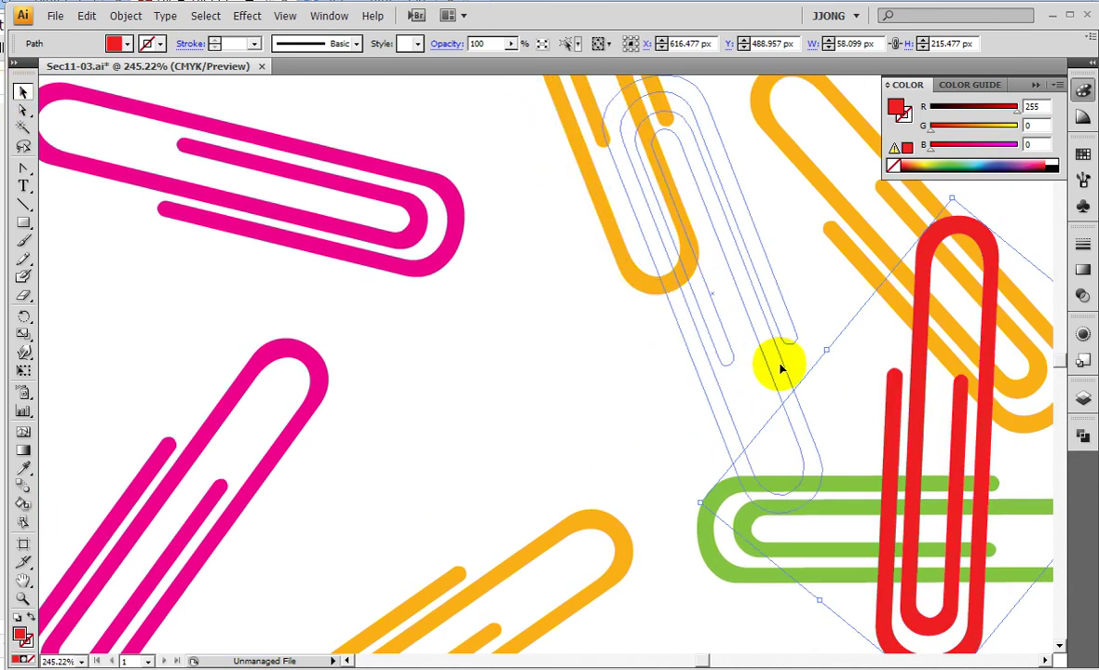
drag(824, 433, 558, 345)
mouse_move(579, 208)
mouse_down()
mouse_move(528, 296)
mouse_move(547, 267)
mouse_up()
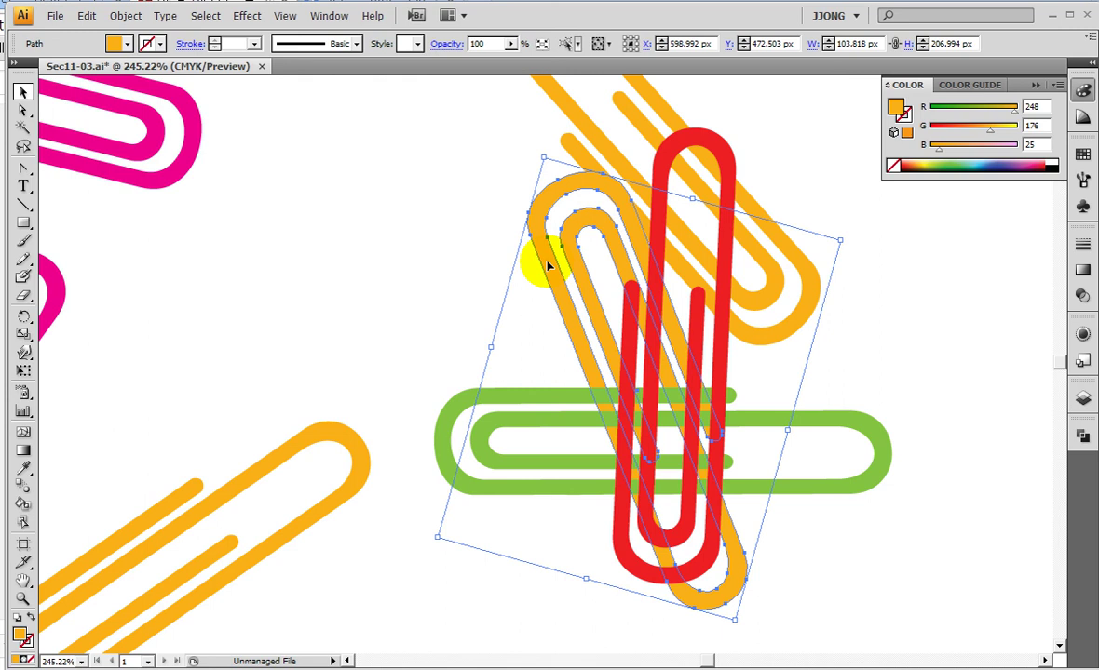
mouse_move(540, 265)
mouse_down()
mouse_move(303, 167)
mouse_move(527, 274)
mouse_up()
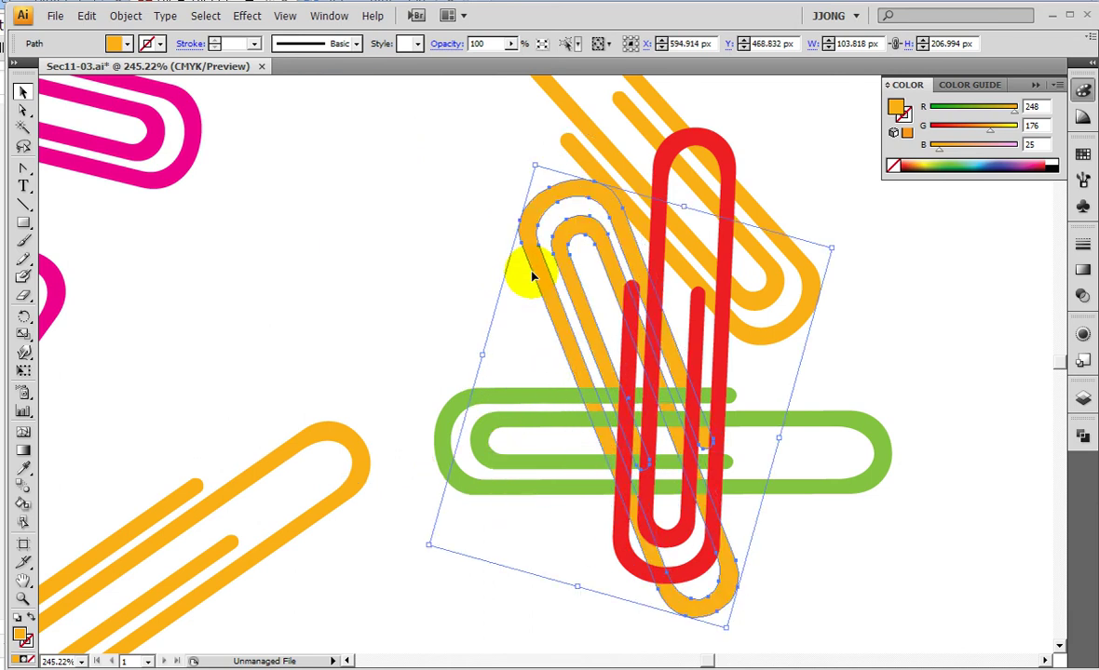
mouse_move(532, 276)
mouse_down()
mouse_move(348, 147)
mouse_move(556, 276)
mouse_up()
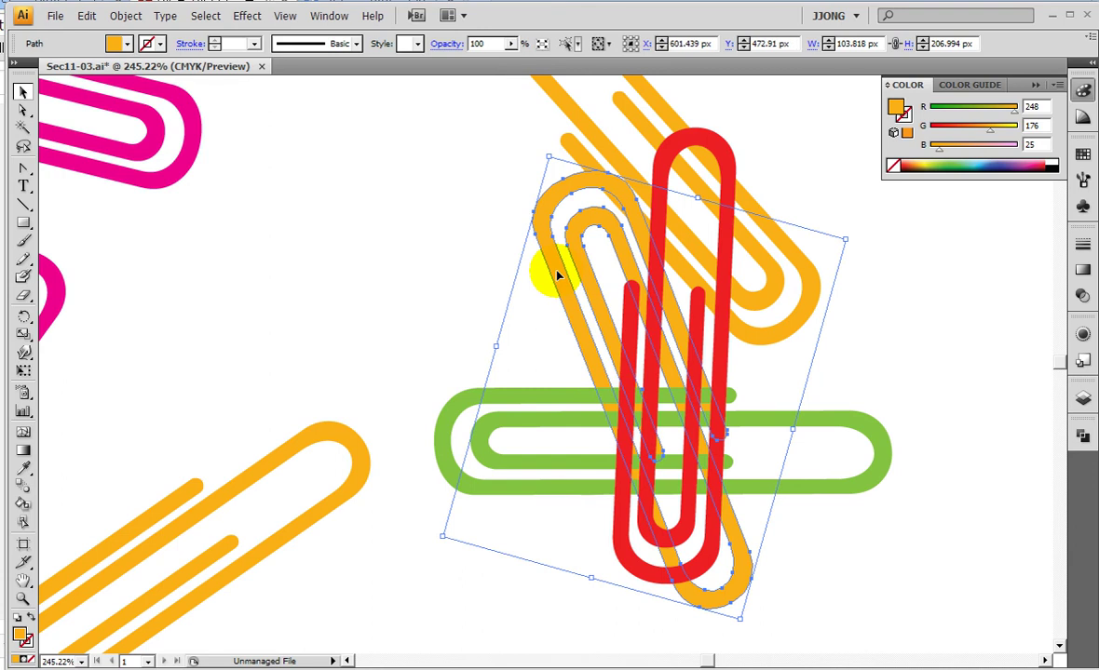
- Bring the diagonal orange clip to front and hide its bounding box (Ctrl+Shift+B)
right_click(556, 276)
mouse_move(614, 451)
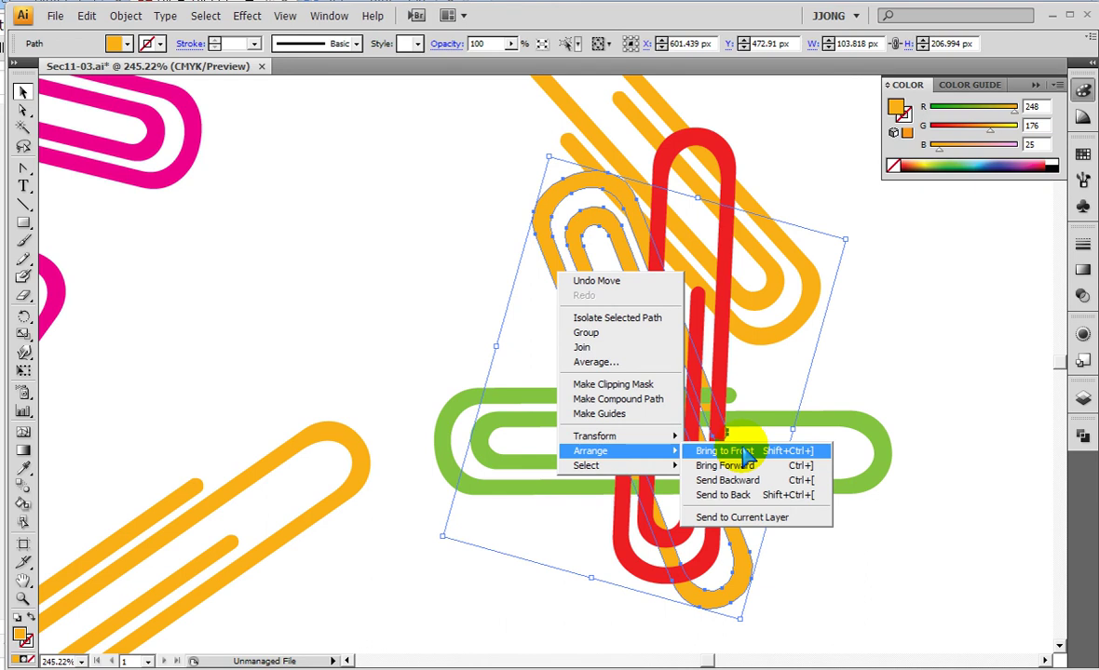
click(727, 451)
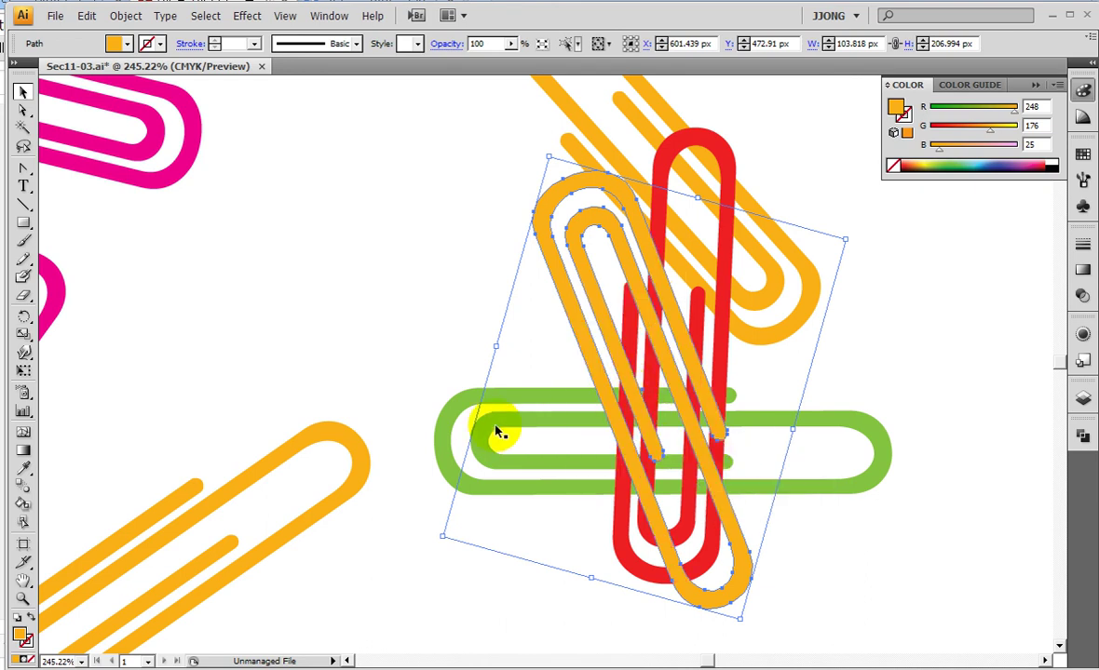
key(ctrl+shift+b)
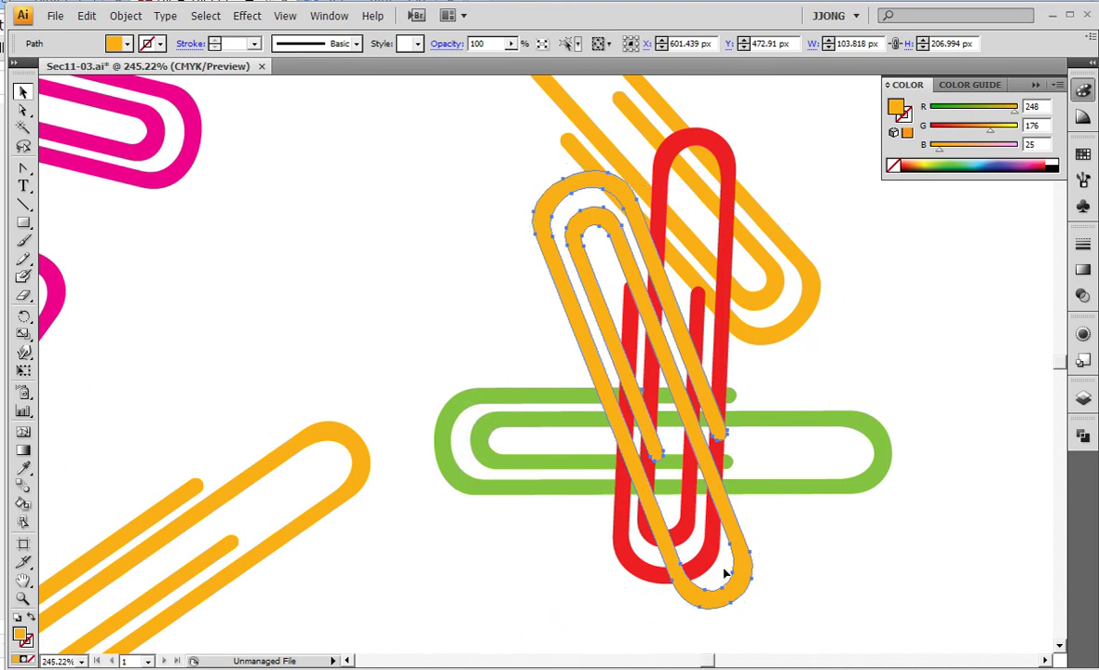